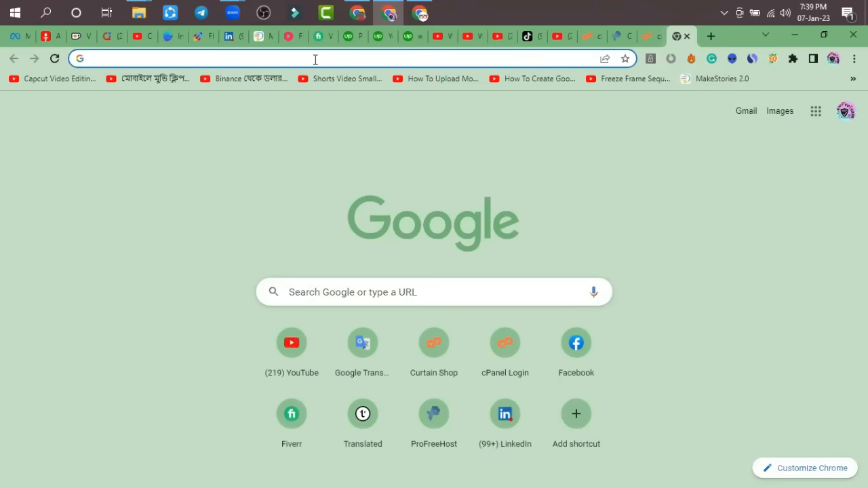
Switch to the hosting control panel and open the Softaculous Apps Installer from its software section.
key("ctrl+shift+Tab")
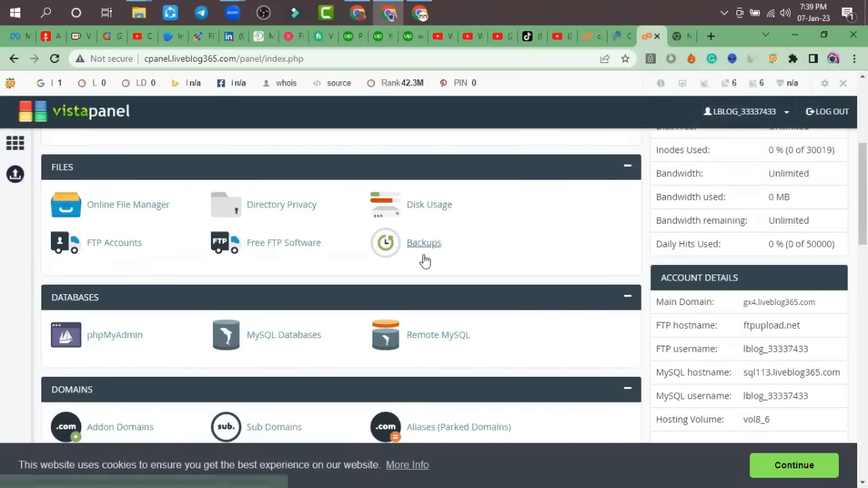
scroll(274, 263, "down", 3)
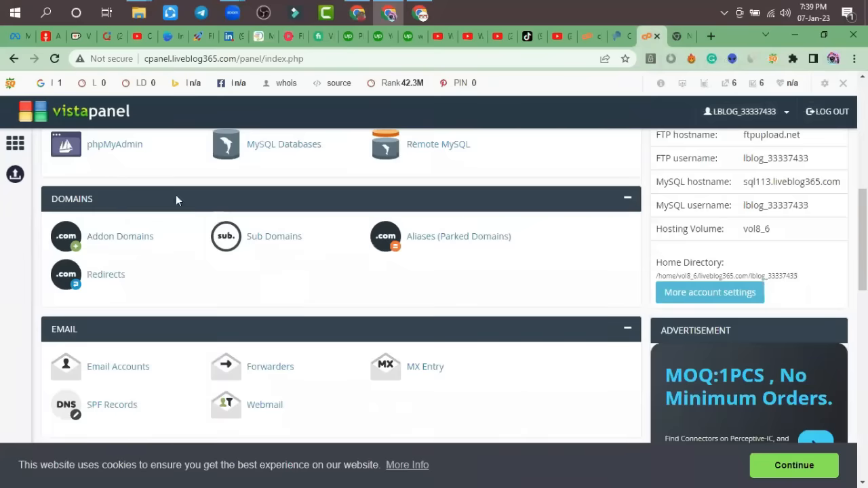
scroll(236, 206, "down", 8)
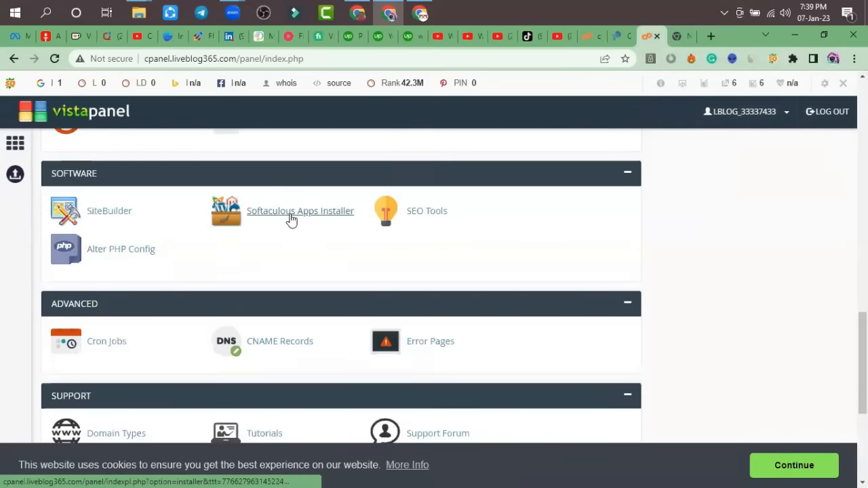
left_click(314, 215)
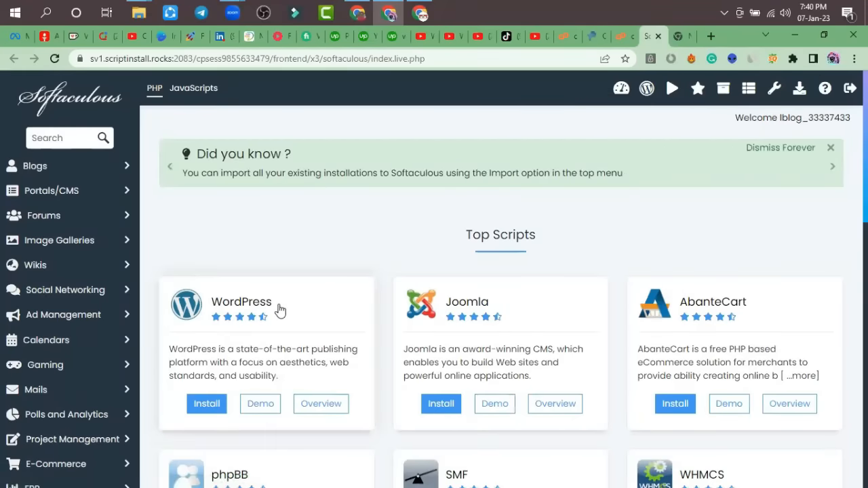
Open the WordPress installation form and keep 6.1.1 as the version to install.
scroll(369, 292, "down", 1)
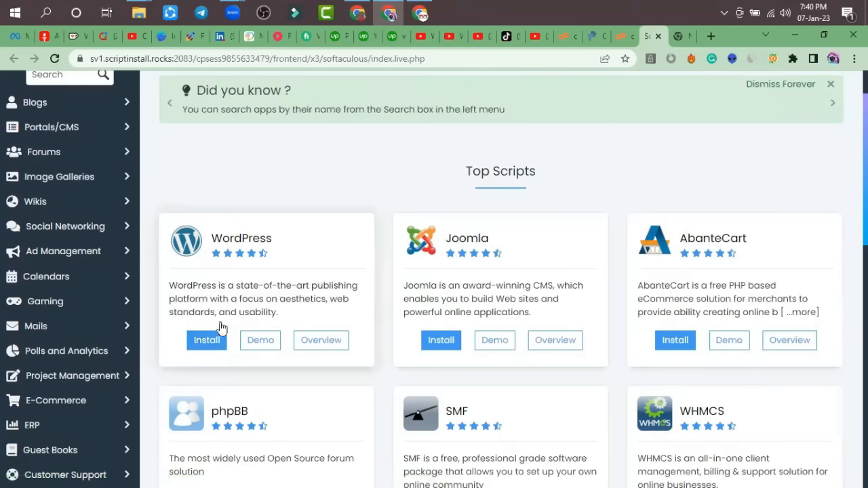
left_click(205, 342)
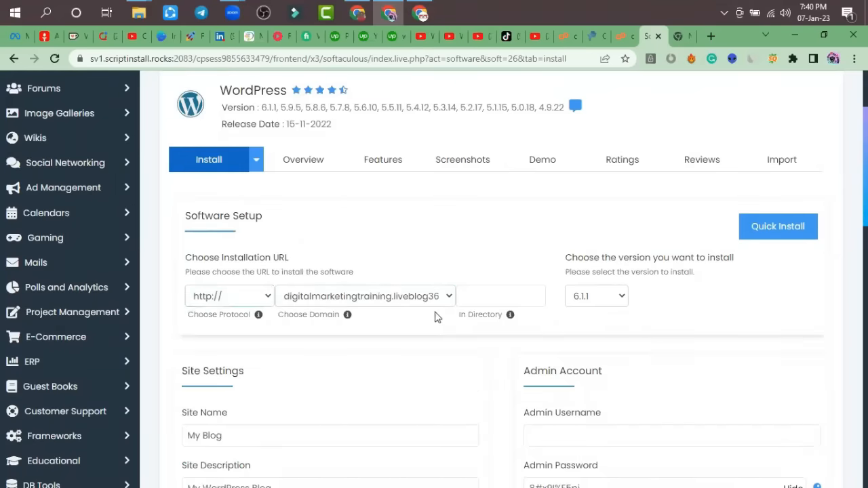
left_click(622, 299)
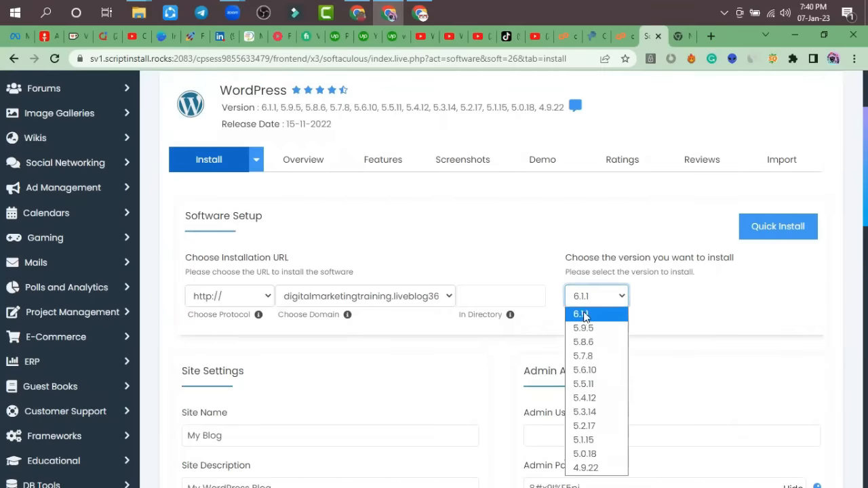
left_click(659, 315)
Set both the site name and the site description to "Digital Marketing Training".
scroll(473, 312, "down", 2)
left_click(231, 310)
left_click_drag(238, 307, 184, 308)
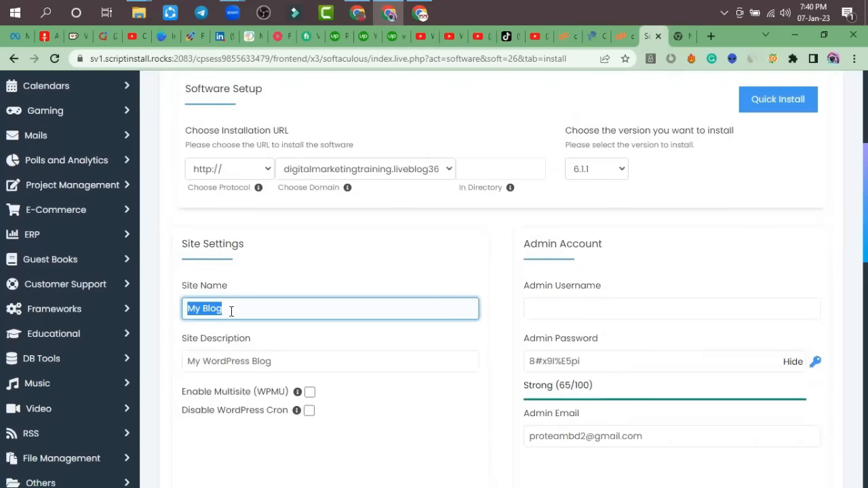
type("Digital Marketing Training")
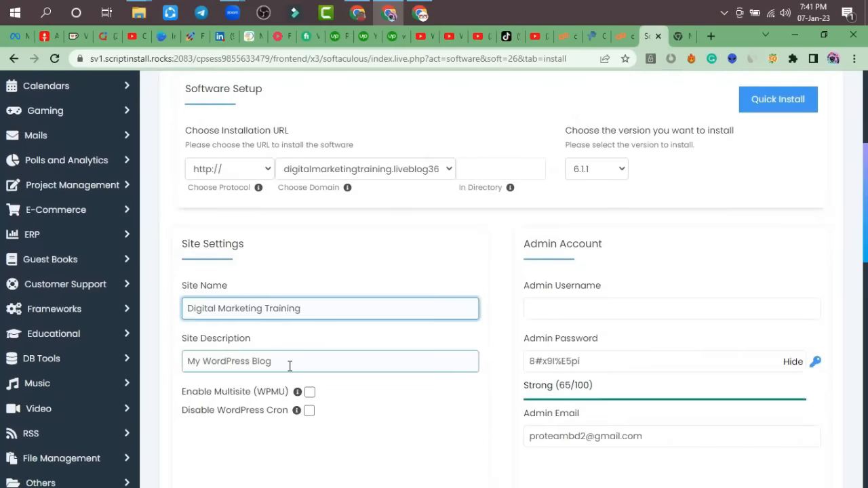
left_click_drag(274, 360, 180, 361)
type("Digital Marketing Training")
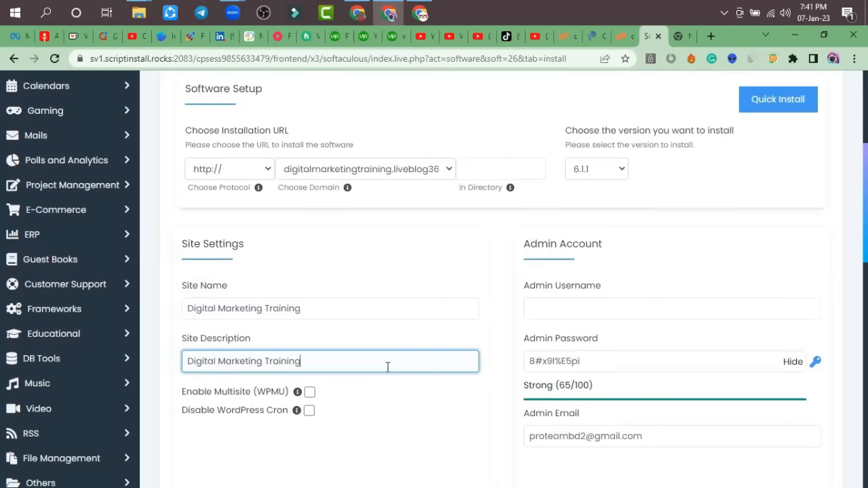
Set the WordPress admin username to "digital marketing training".
left_click(550, 309)
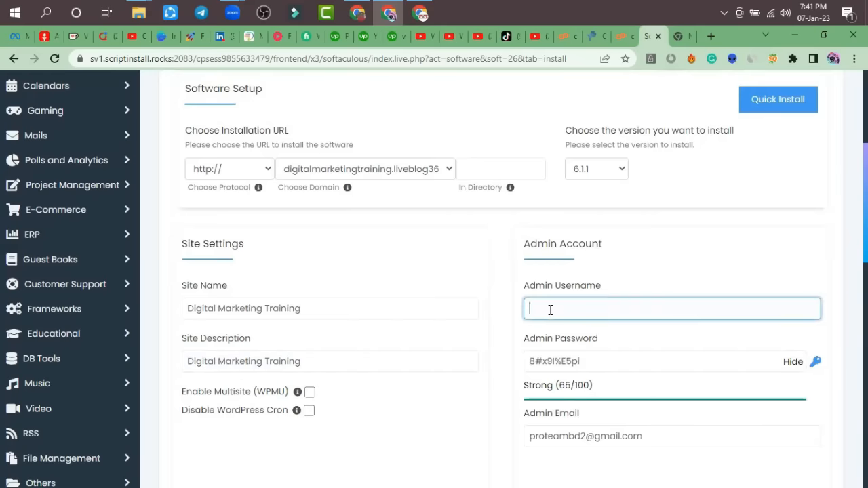
left_click(608, 361)
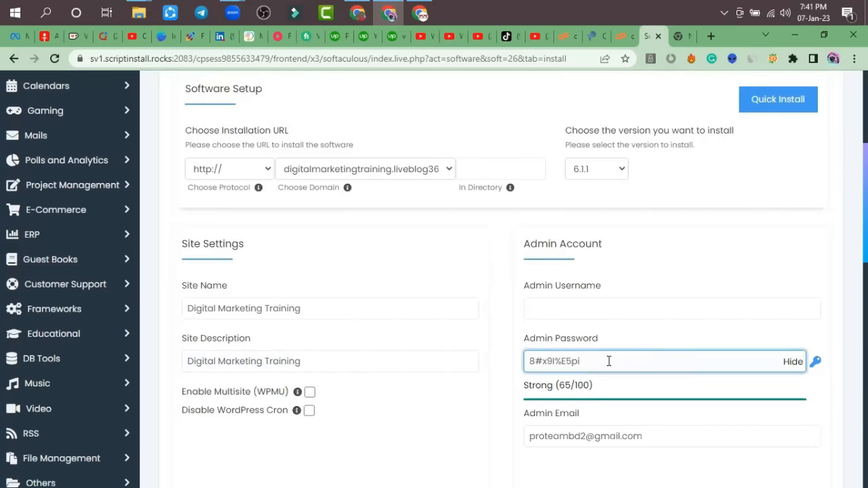
key("ctrl+a")
scroll(584, 366, "down", 1)
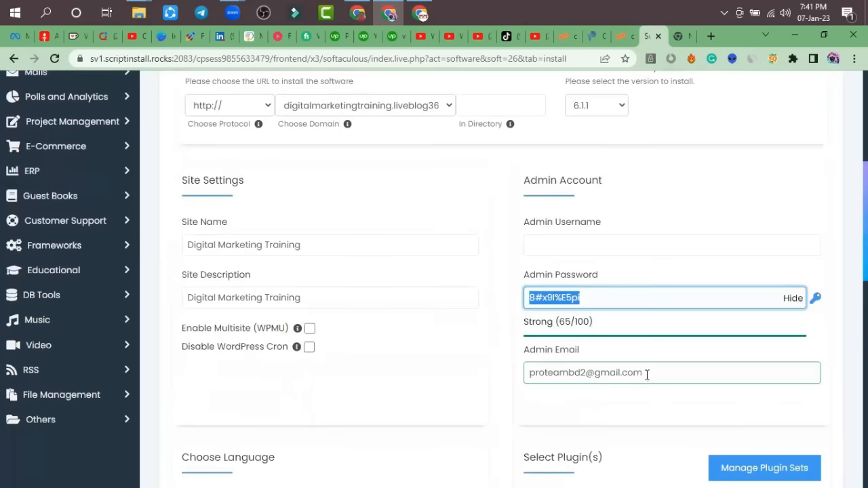
left_click(649, 374)
scroll(649, 375, "up", 1)
left_click(551, 307)
type("digital marketing training")
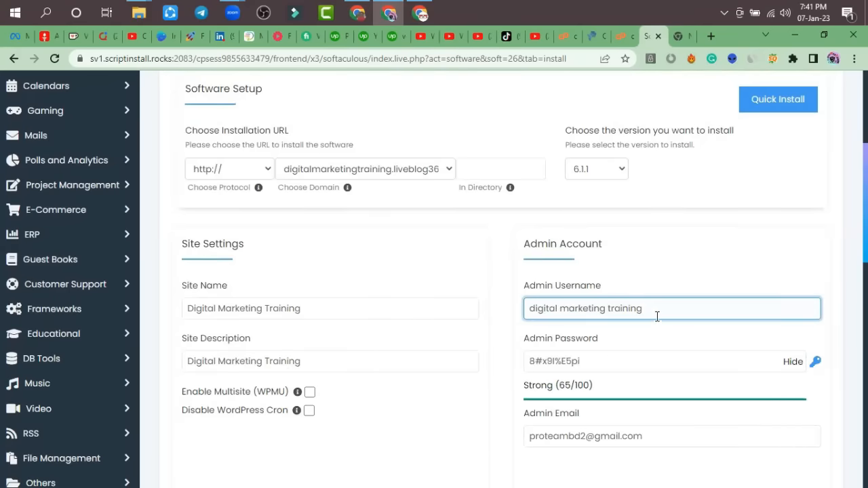
Replace the generated admin password with a chosen one and mask the password field.
left_click_drag(588, 365, 501, 362)
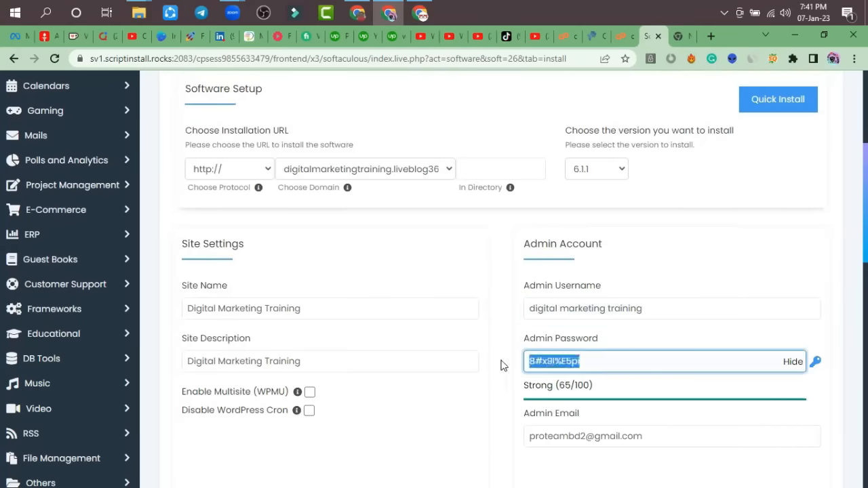
left_click(796, 366)
scroll(596, 329, "down", 1)
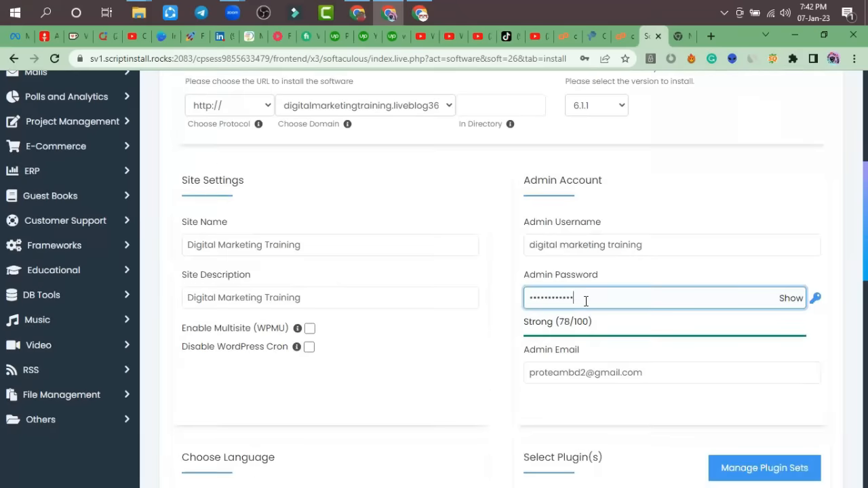
Install WordPress with the preset language, plugin and theme options, and save the admin login in the browser.
scroll(608, 330, "down", 1)
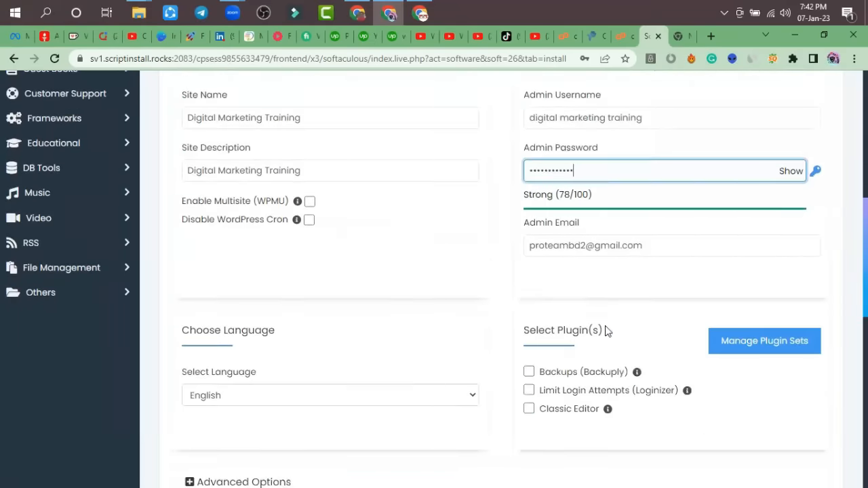
scroll(610, 333, "down", 4)
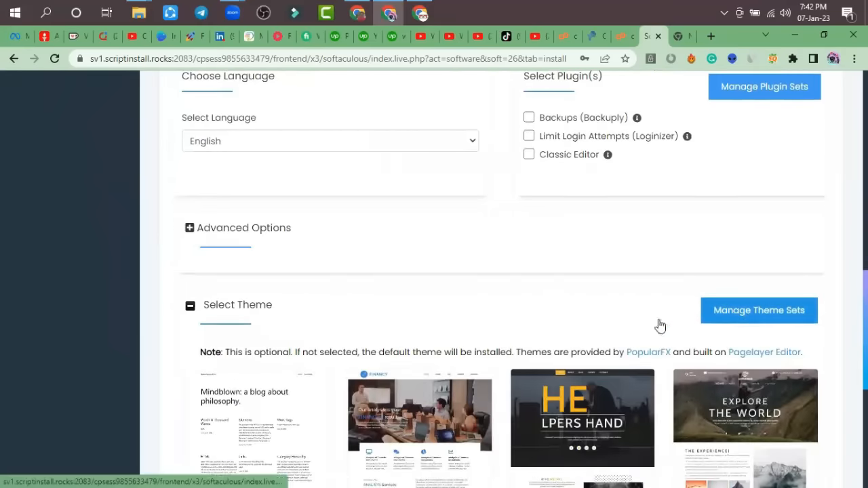
scroll(659, 326, "down", 3)
scroll(659, 326, "down", 2)
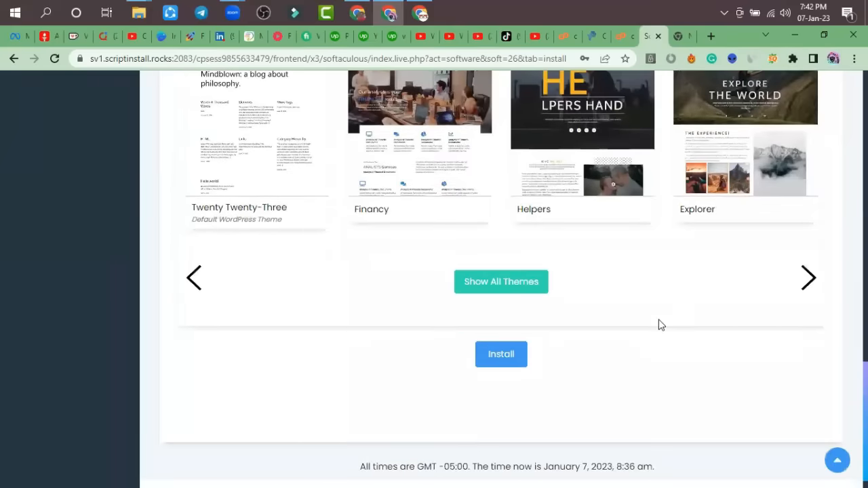
scroll(651, 301, "up", 4)
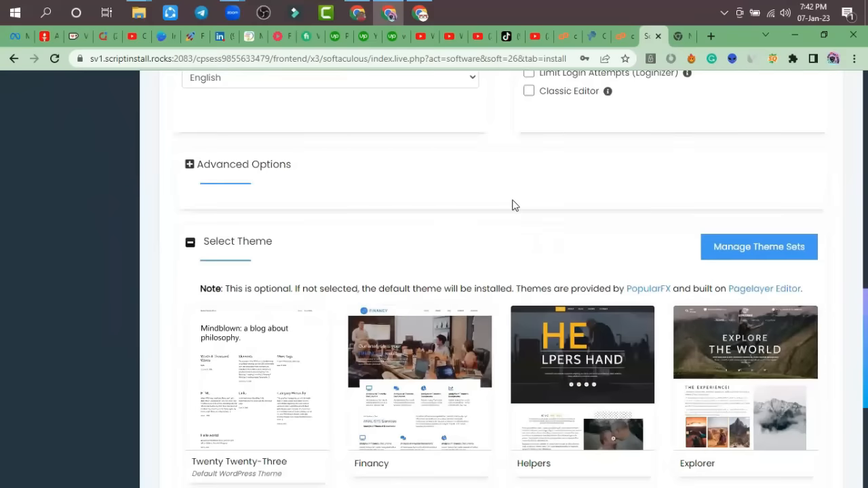
scroll(512, 203, "down", 4)
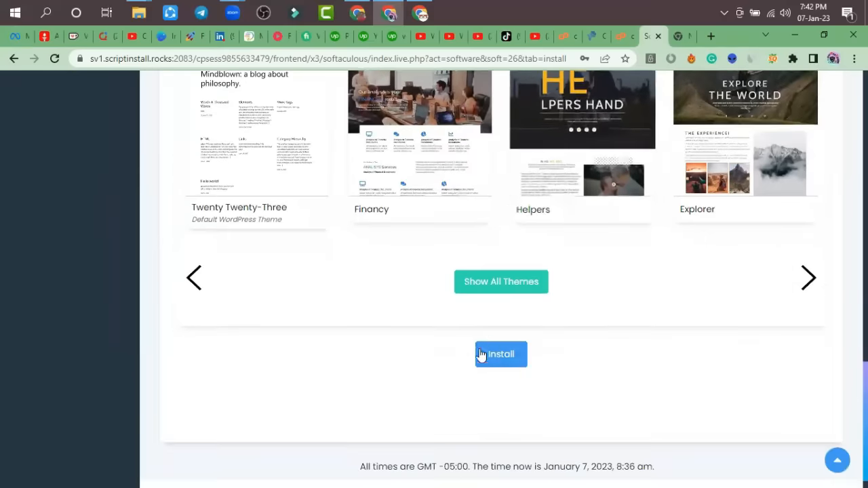
left_click(499, 356)
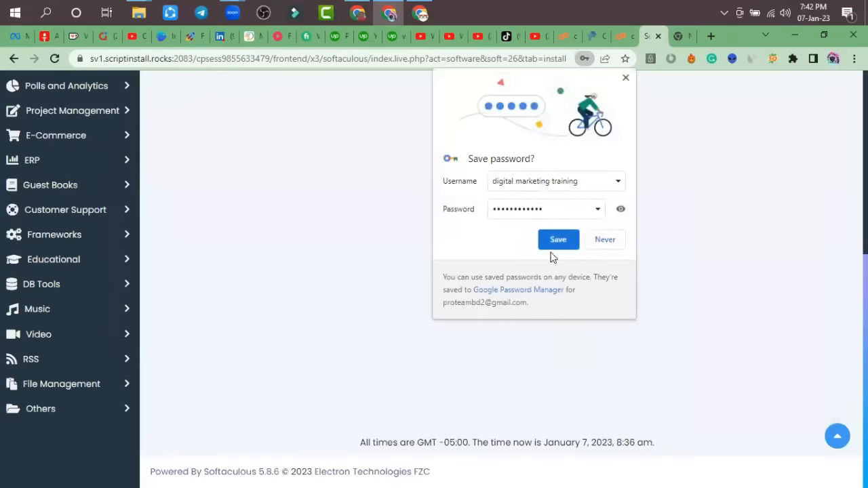
left_click(556, 241)
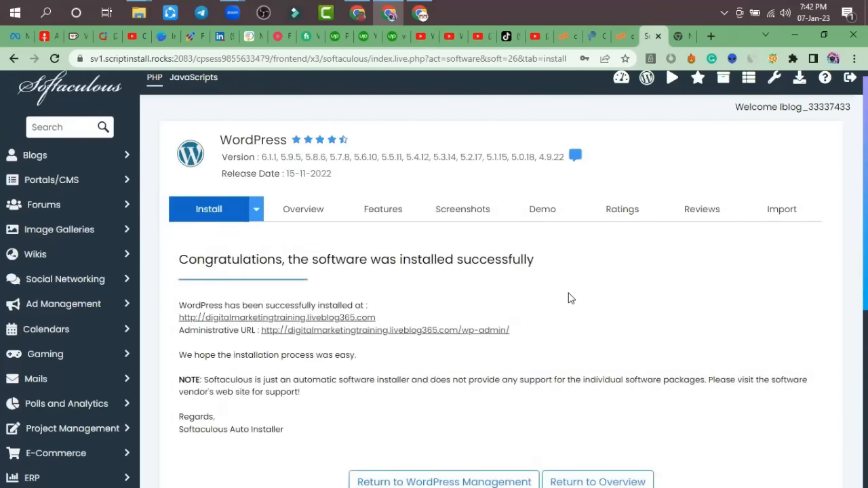
Open the WordPress Management page from the installation result page.
scroll(571, 299, "down", 1)
scroll(571, 299, "up", 1)
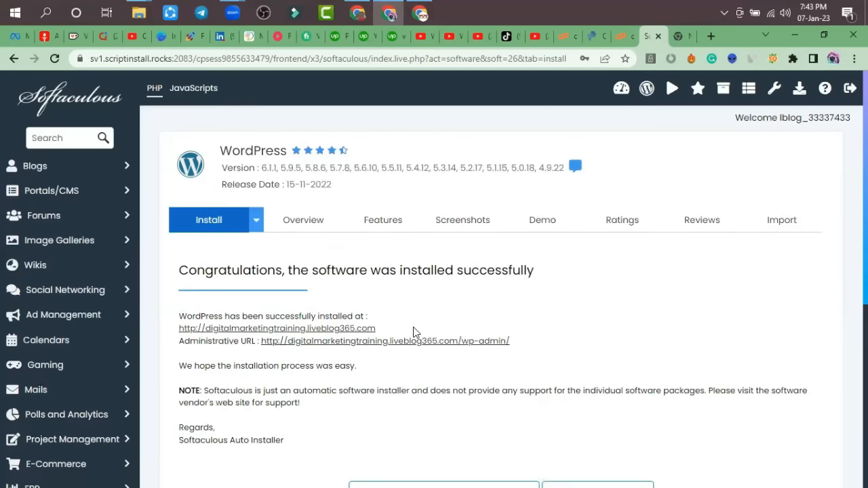
left_click(645, 92)
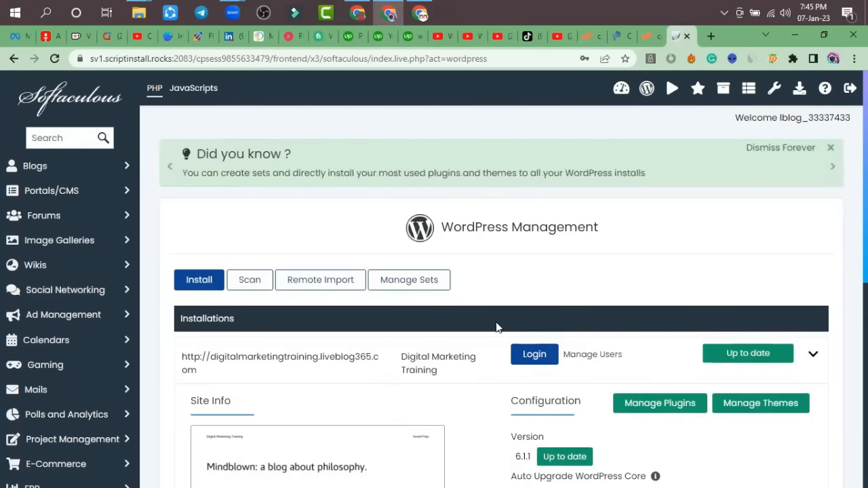
Examine the Digital Marketing Training installation's site info, plugin and theme management, upgrade settings, and staging and removal options.
scroll(492, 322, "down", 2)
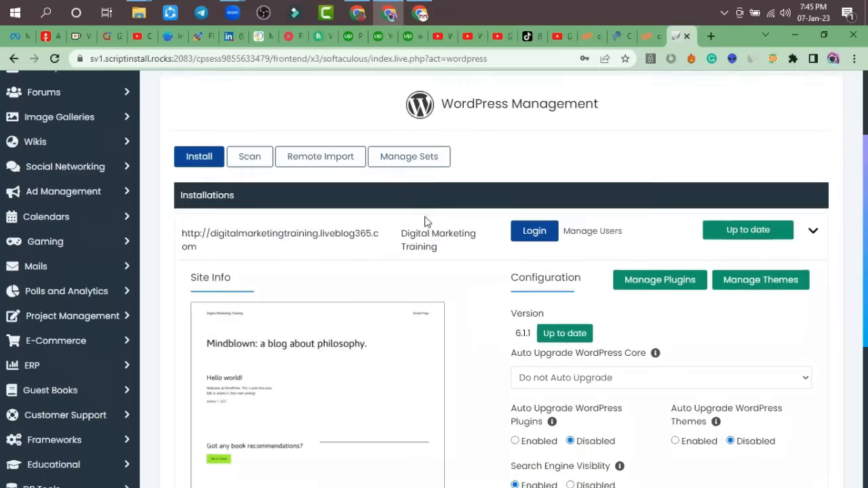
scroll(425, 216, "up", 2)
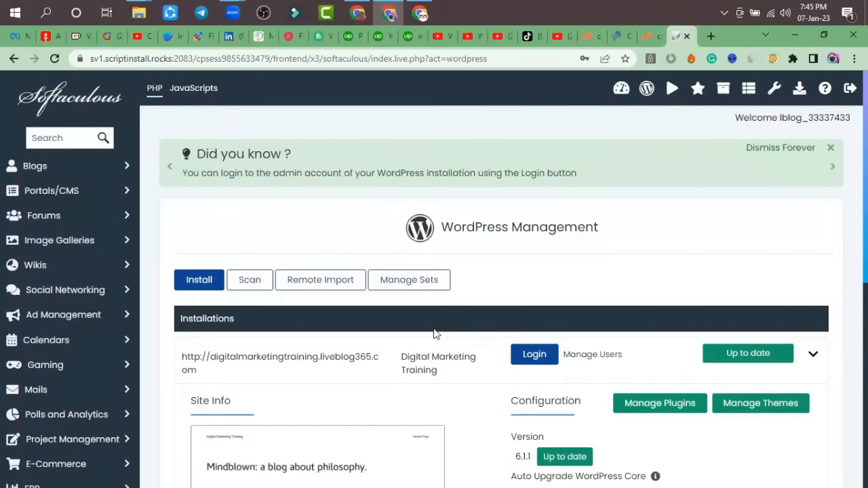
scroll(435, 333, "down", 1)
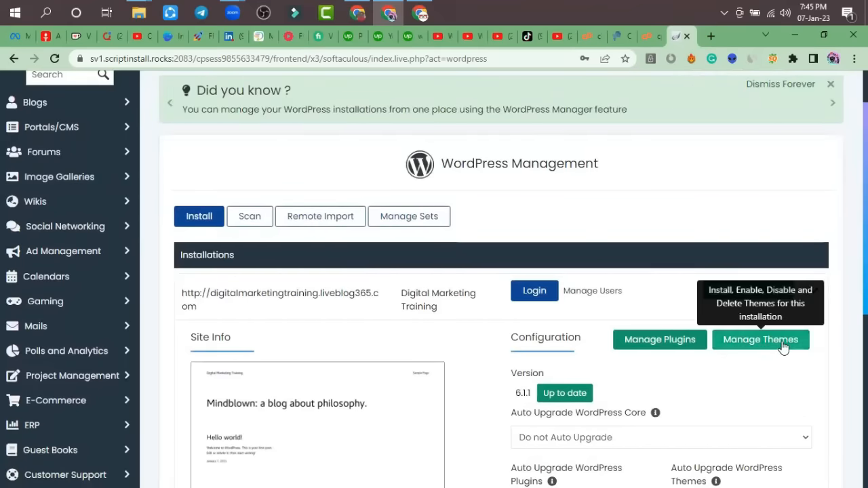
scroll(779, 345, "down", 1)
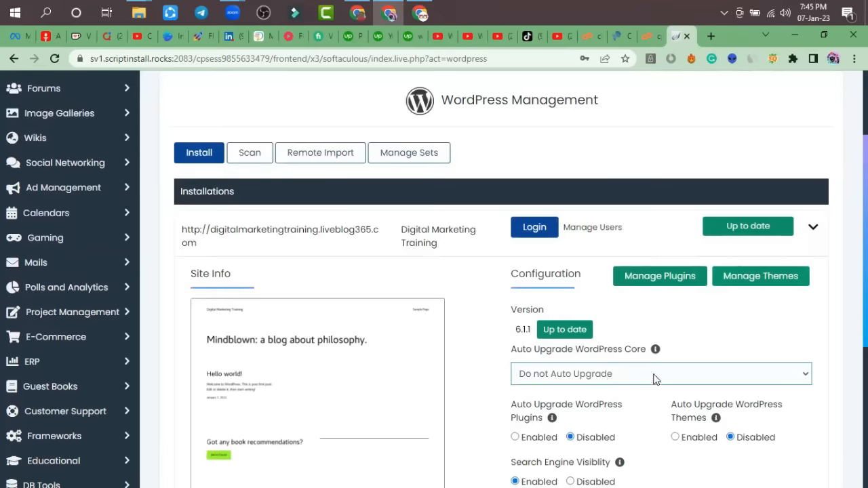
scroll(697, 377, "down", 3)
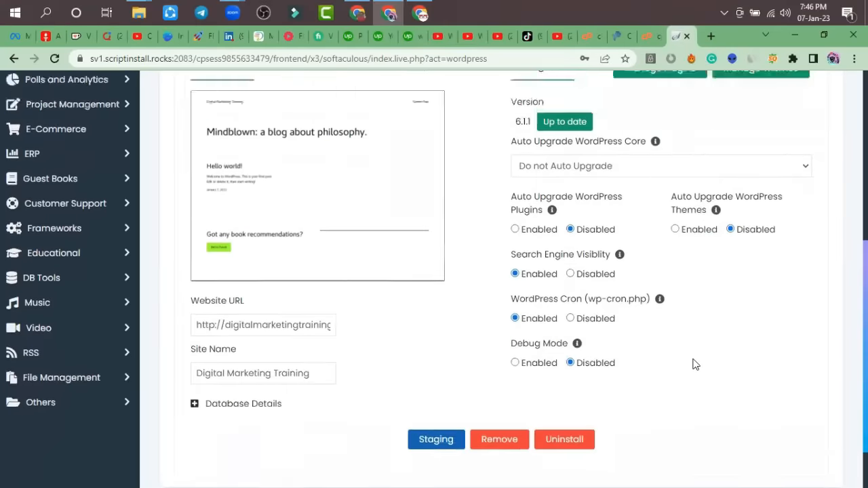
scroll(692, 363, "up", 5)
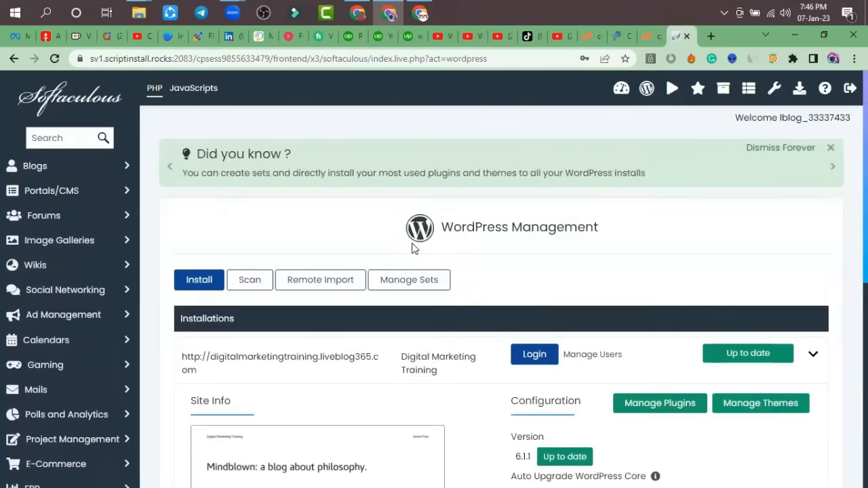
scroll(491, 239, "down", 6)
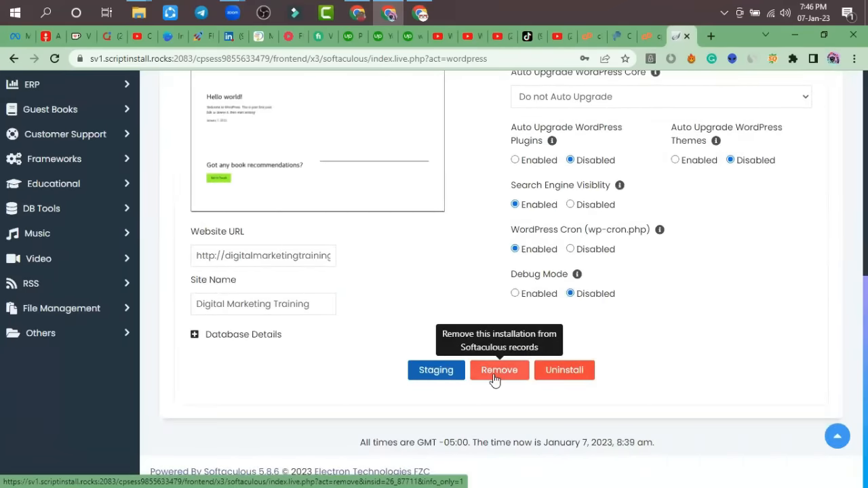
scroll(290, 333, "up", 2)
left_click(230, 431)
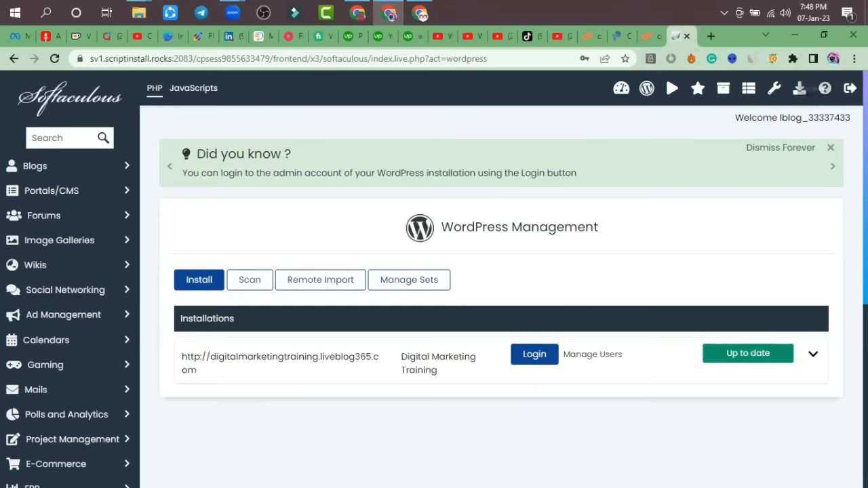
left_click(855, 58)
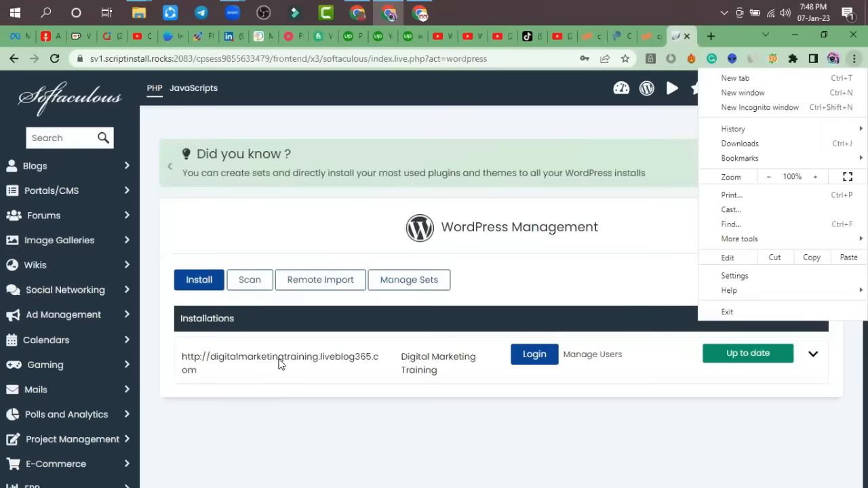
left_click(374, 118)
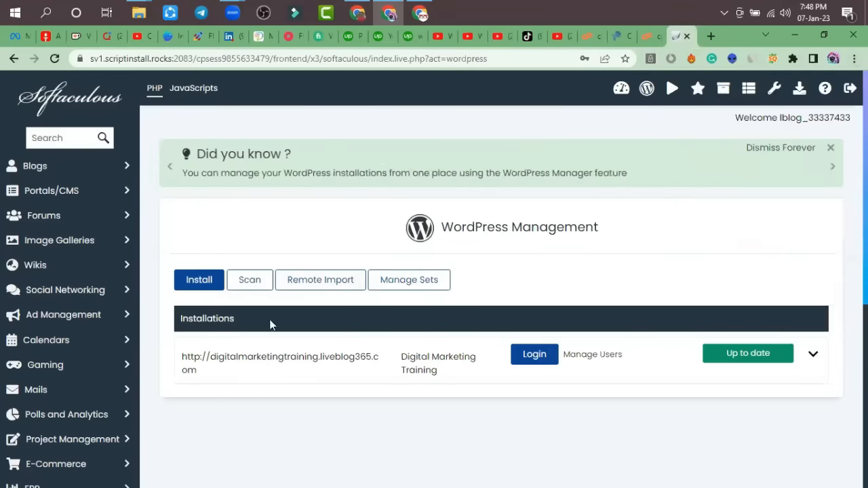
Open the Digital Marketing Training site from the installations list and append /wp-admin to its web address.
left_click(261, 358)
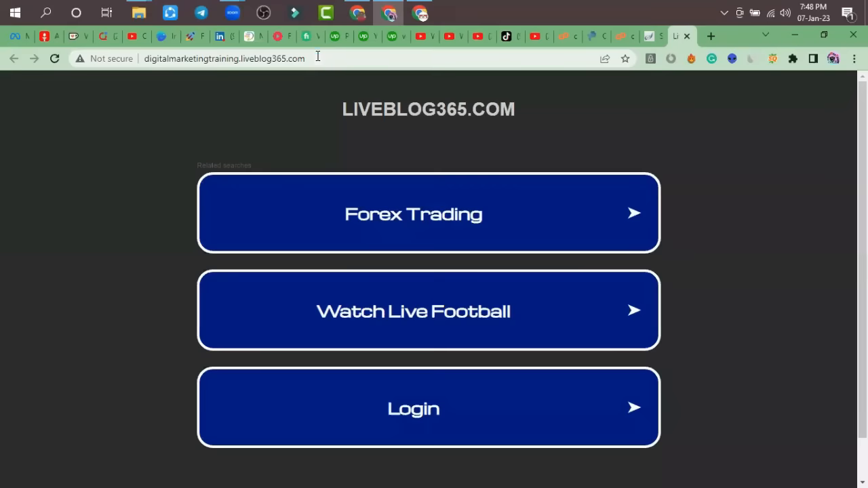
left_click(317, 57)
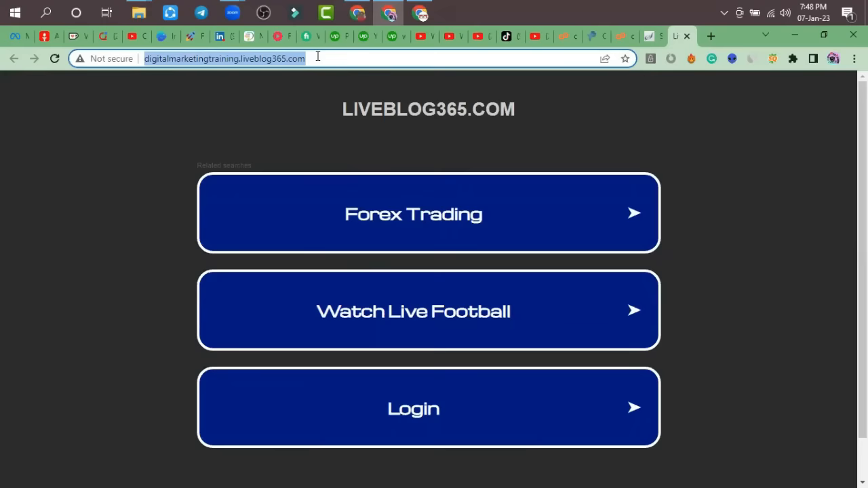
left_click(317, 56)
type("/wp-admin")
key("ctrl+a")
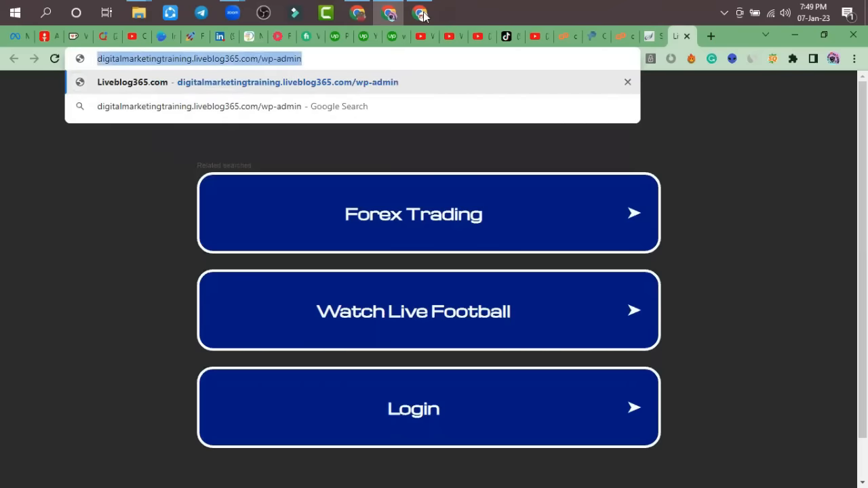
Switch to the other Chrome window and complete the site's address there with wp-admin for the WordPress login page.
key("alt+Tab")
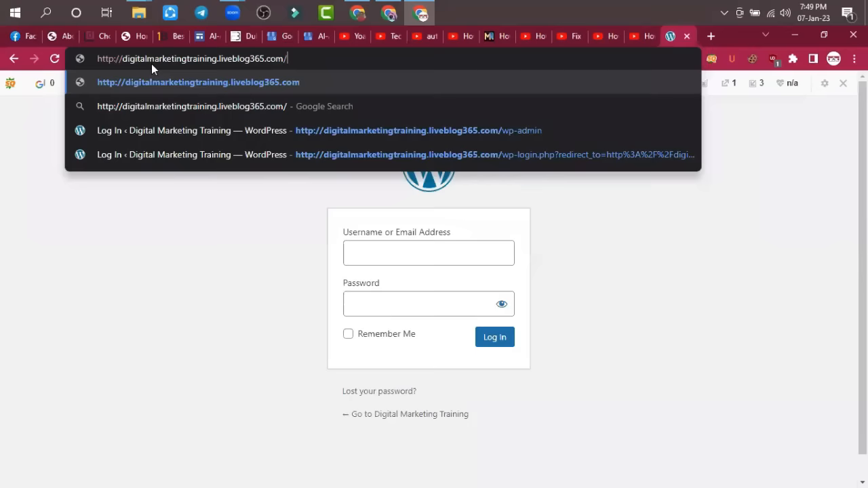
type("wp-admin")
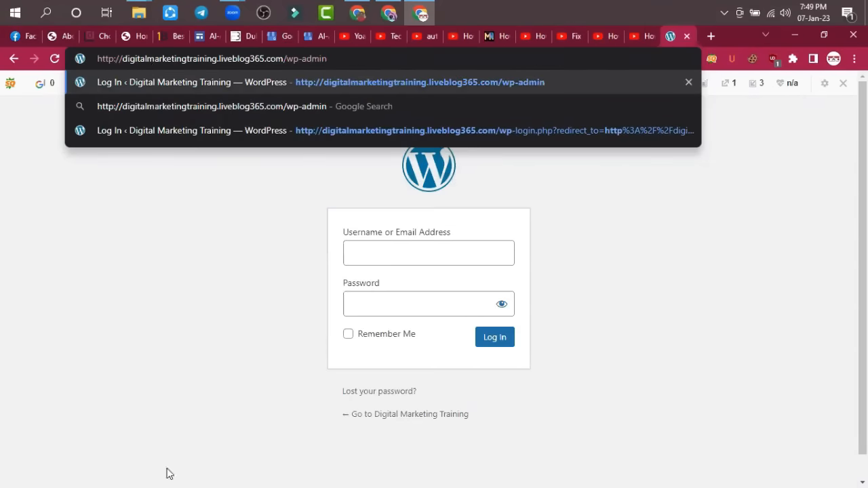
left_click(643, 227)
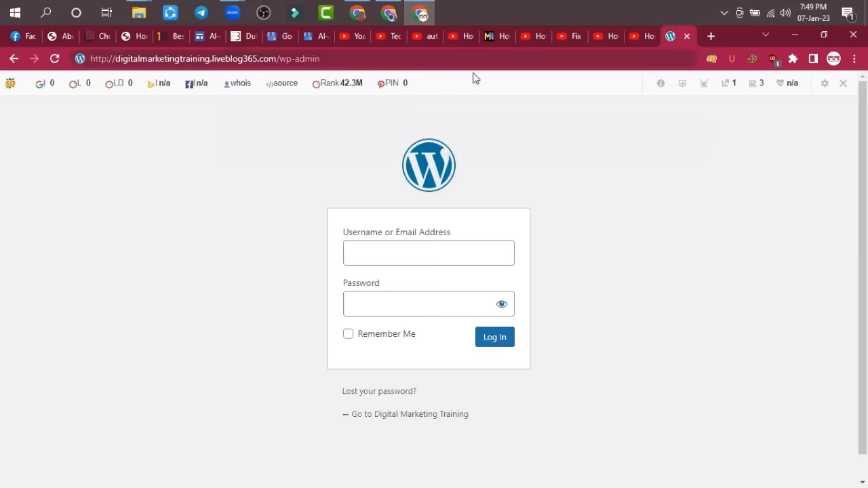
Log in to WordPress as digital marketing training with the account password, and save the login in the browser.
left_click(422, 254)
left_click(393, 298)
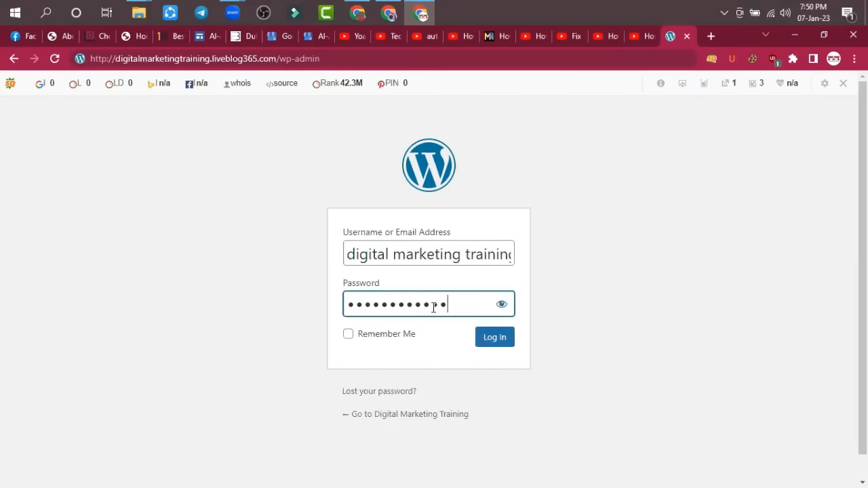
left_click(494, 340)
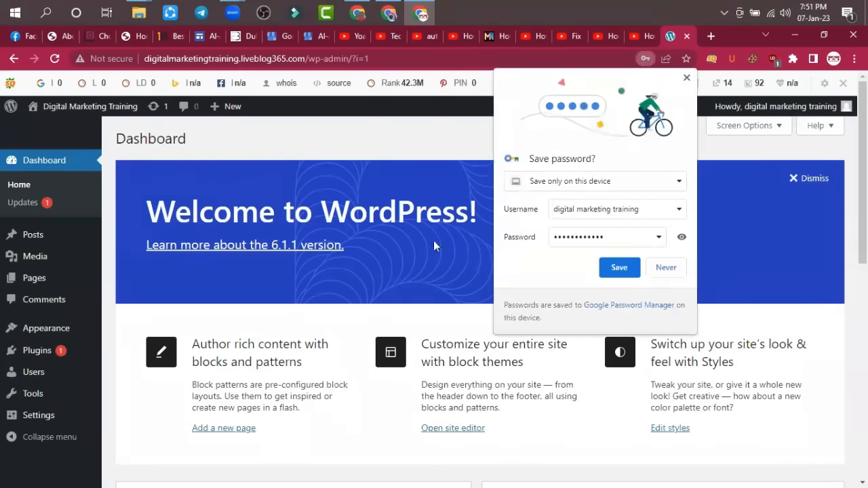
left_click(614, 267)
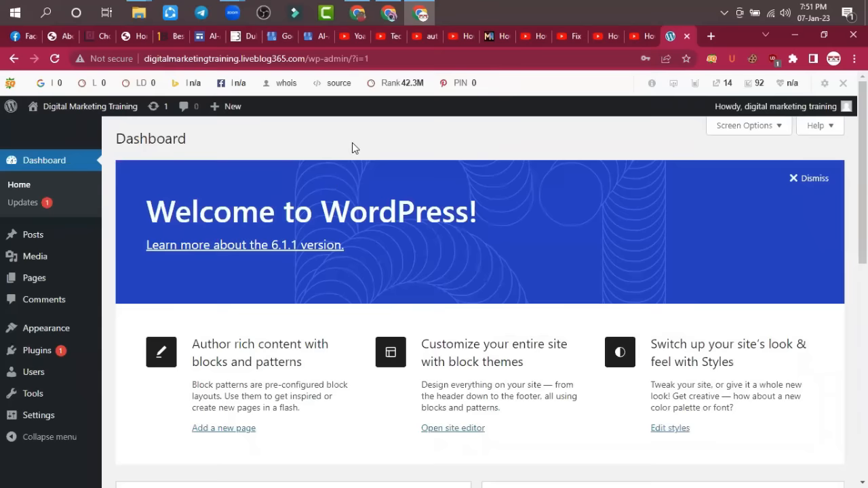